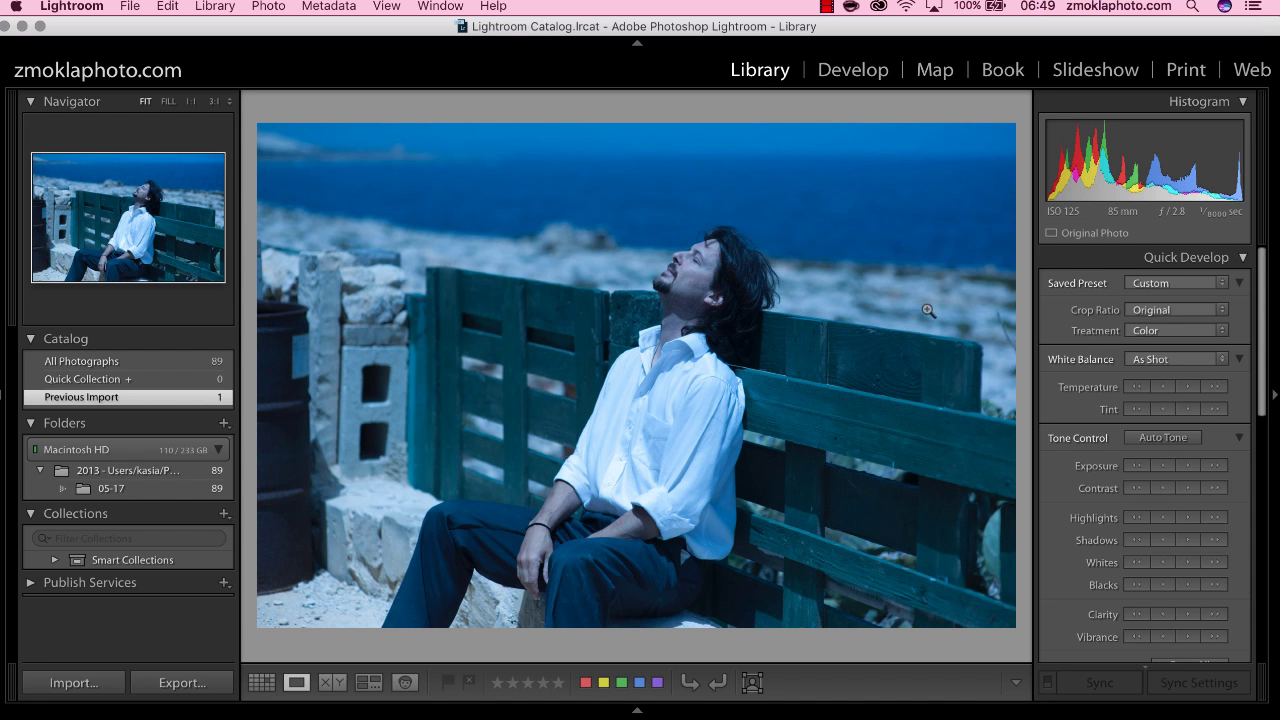
- Apply the Auto white balance preset in Quick Develop
click(1221, 364)
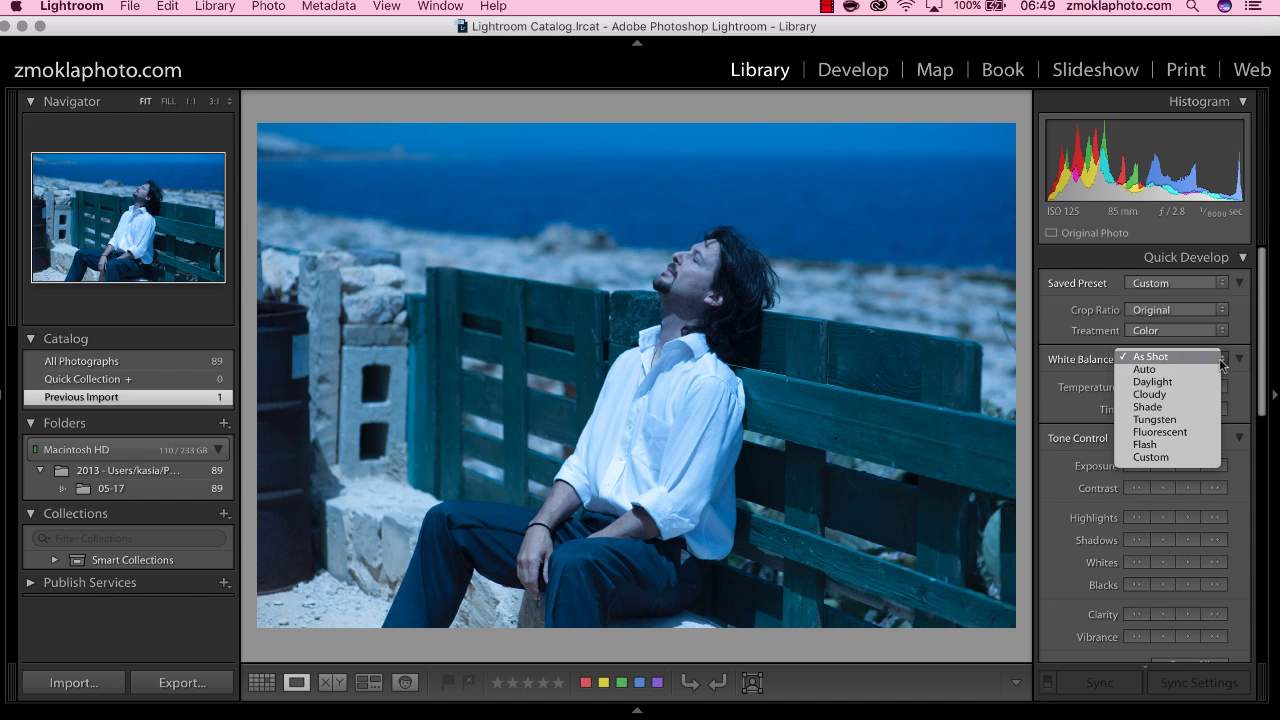
click(1221, 364)
click(1221, 364)
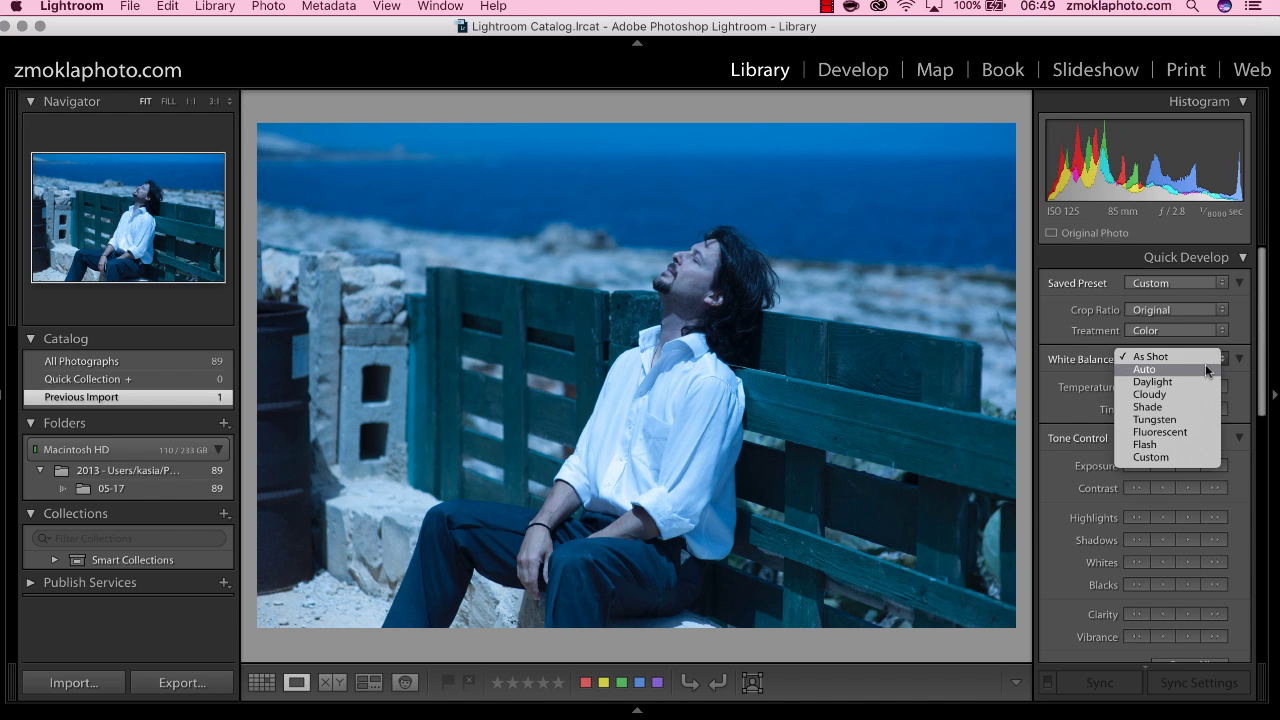
click(1207, 369)
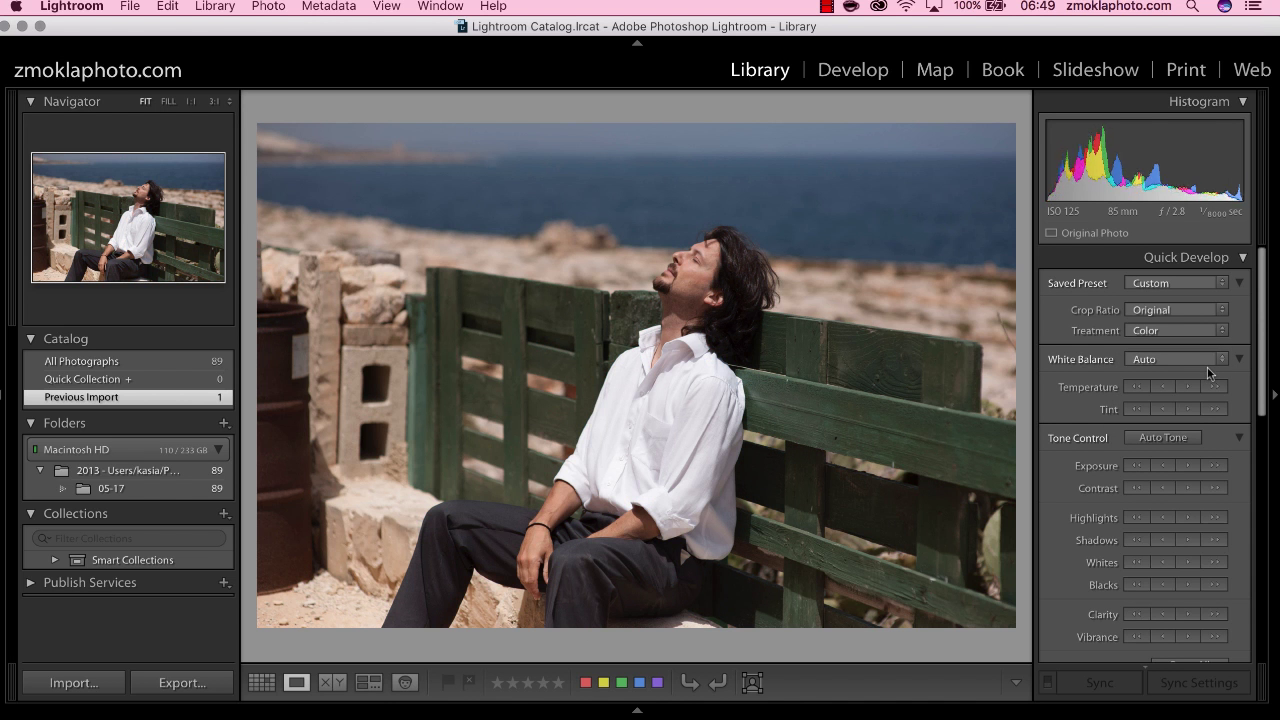
- Try the Daylight white balance preset, then return to As Shot
click(1222, 361)
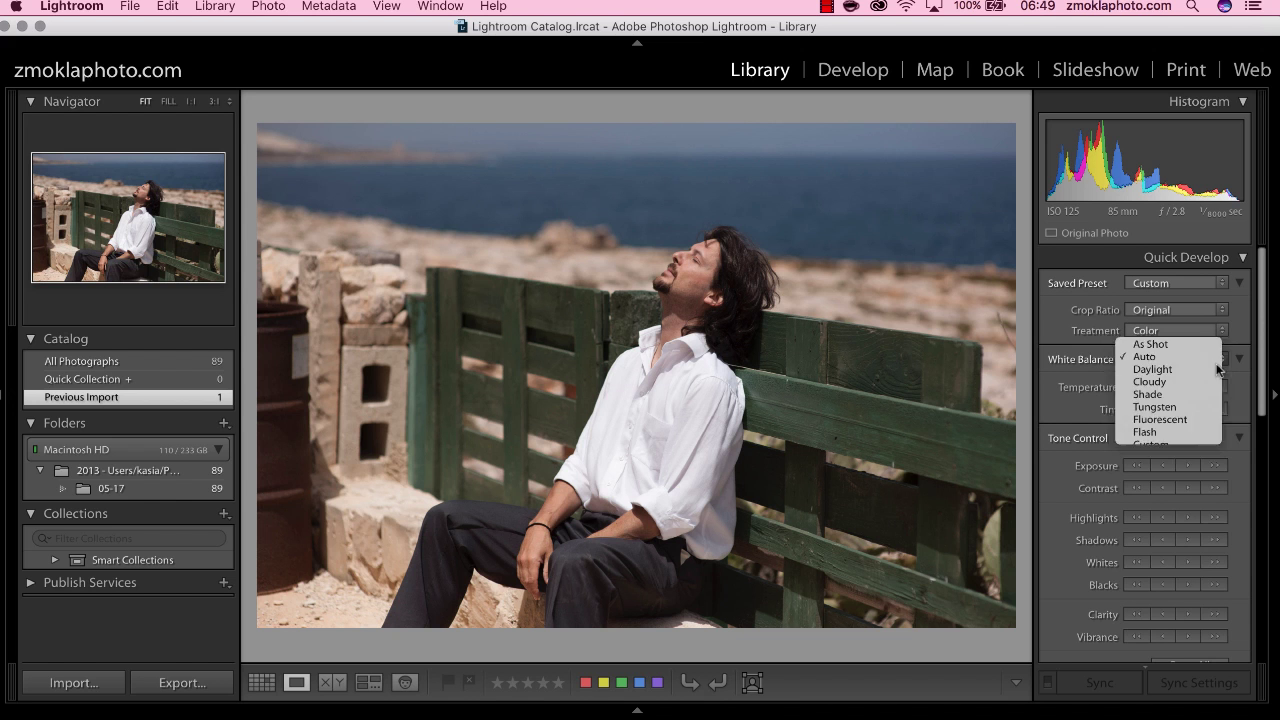
click(1219, 364)
click(1222, 362)
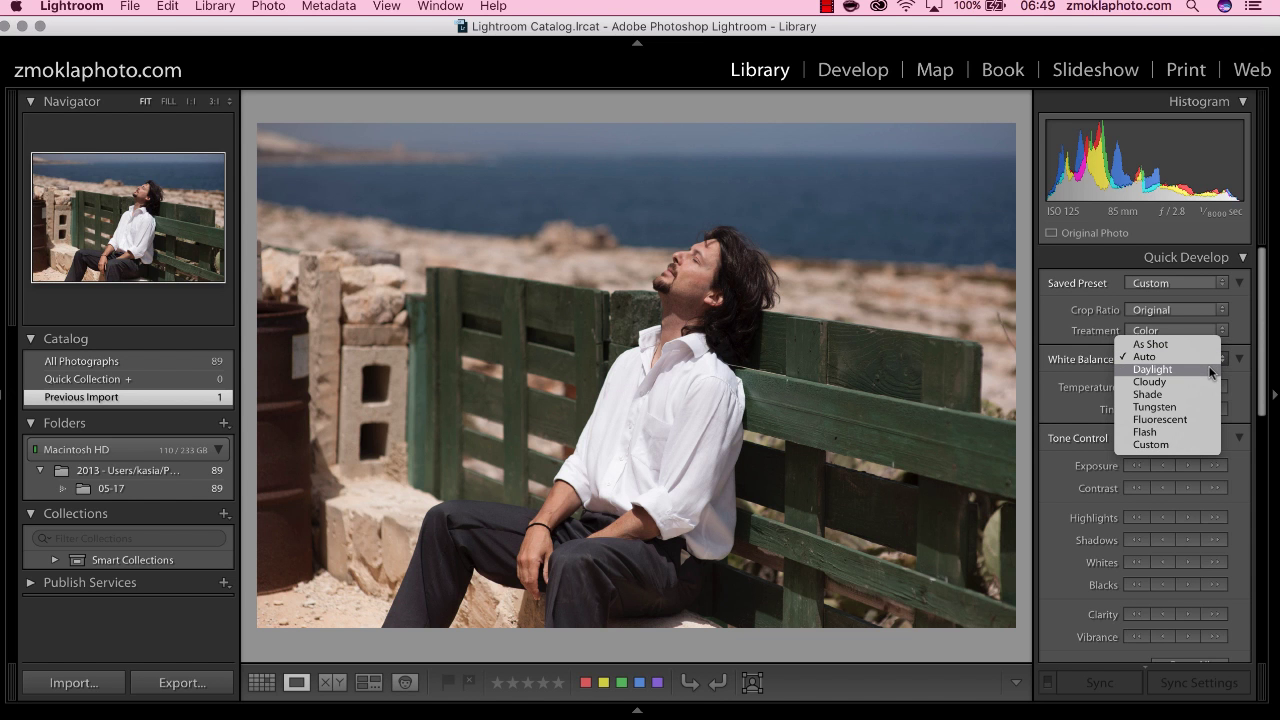
click(1204, 369)
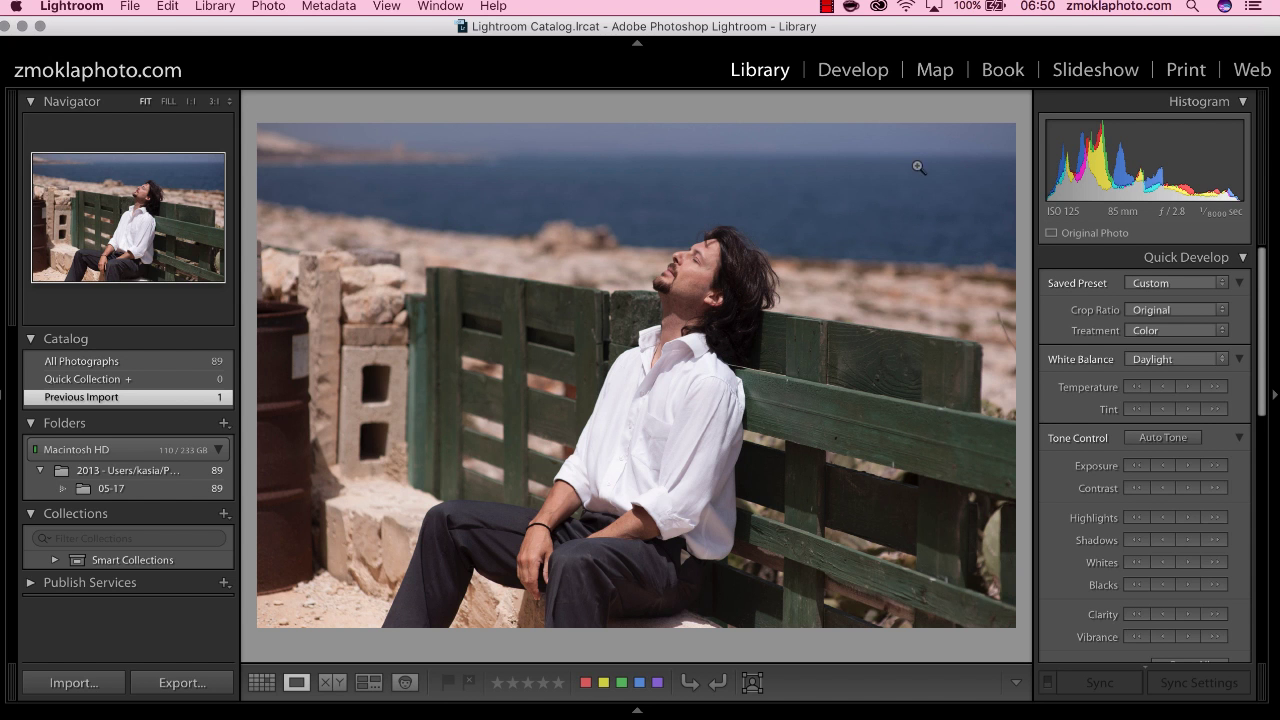
click(1220, 359)
click(1196, 331)
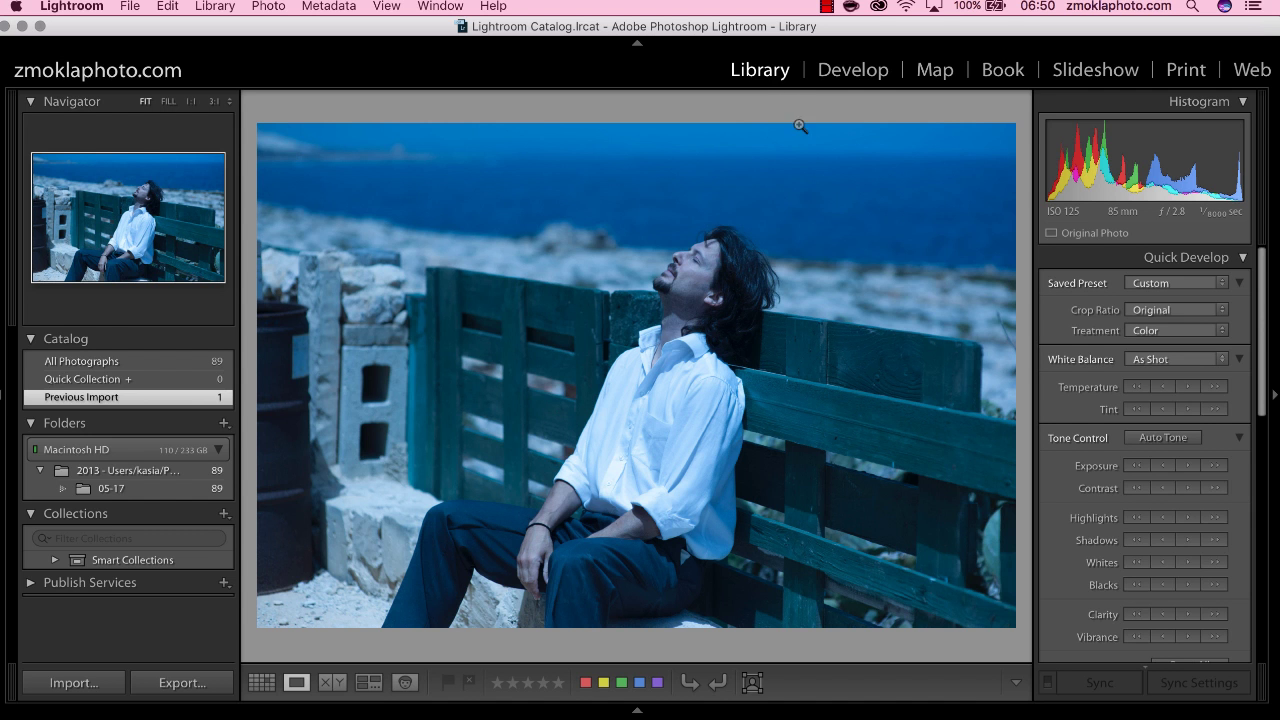
- Switch to the Develop module and pick up the White Balance Selector eyedropper
click(854, 72)
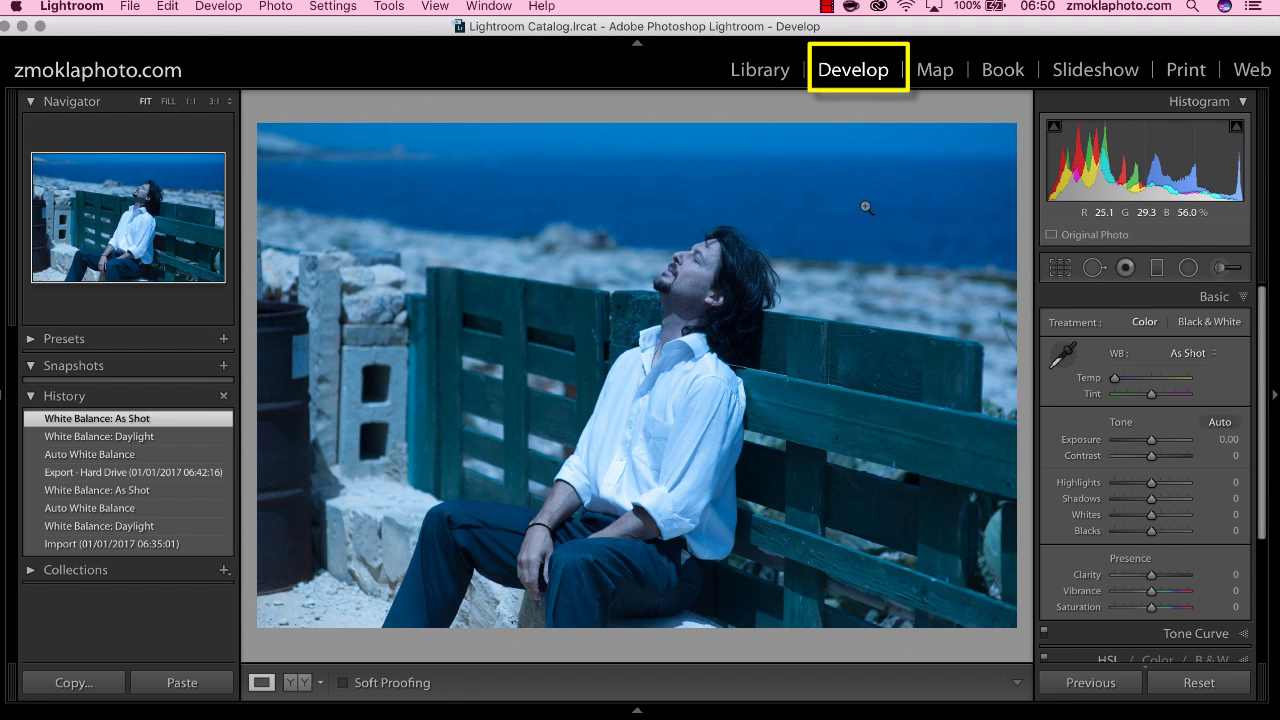
click(1060, 353)
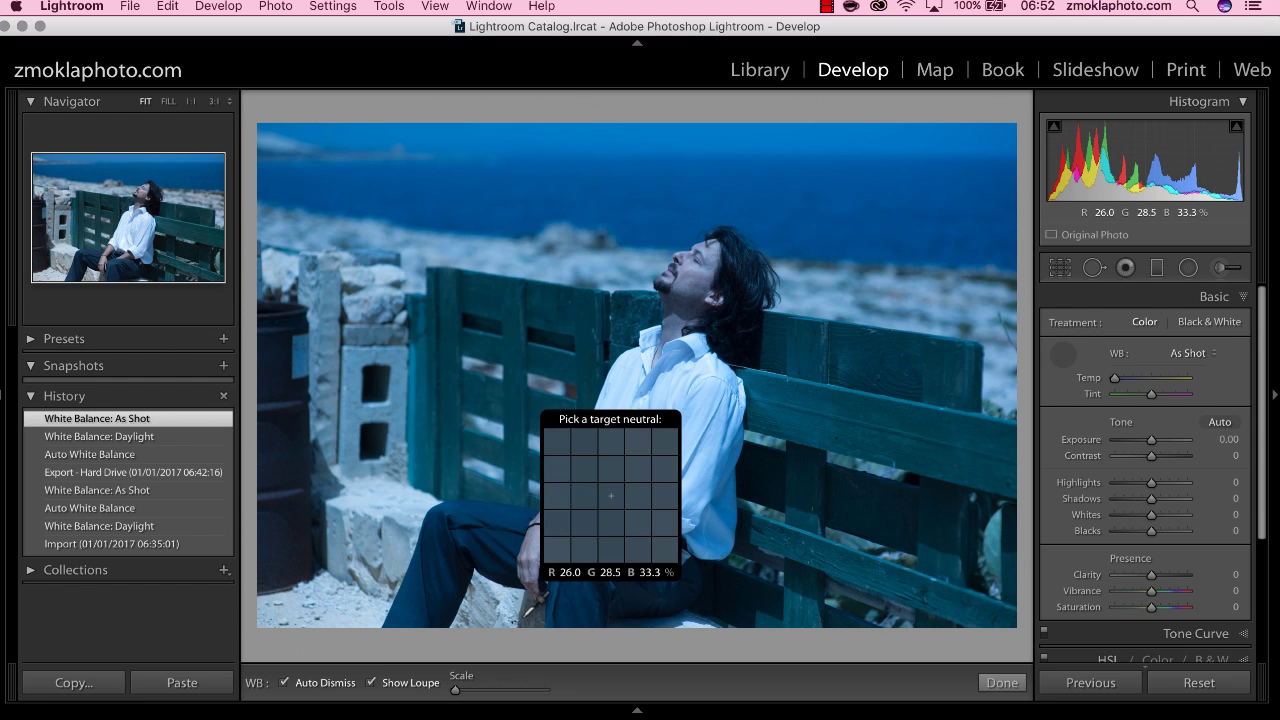
- Sample a neutral spot for white balance, compare in History, and revert to As Shot
click(527, 611)
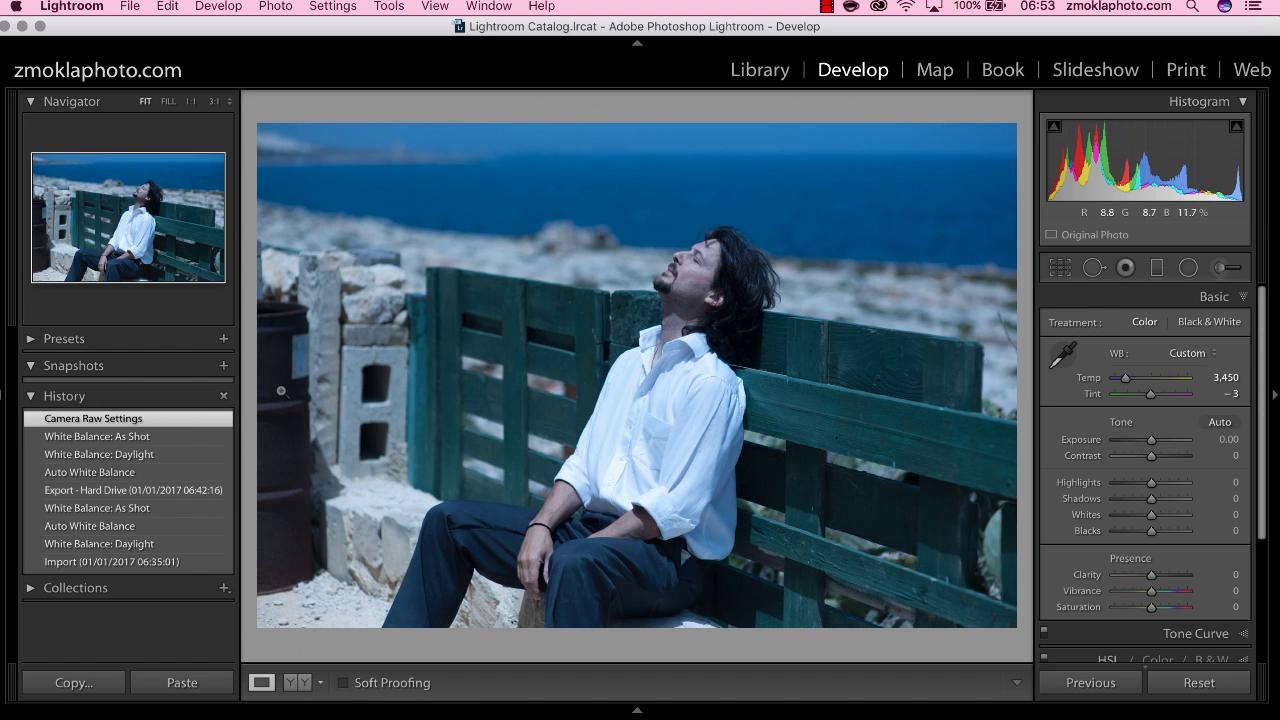
click(167, 437)
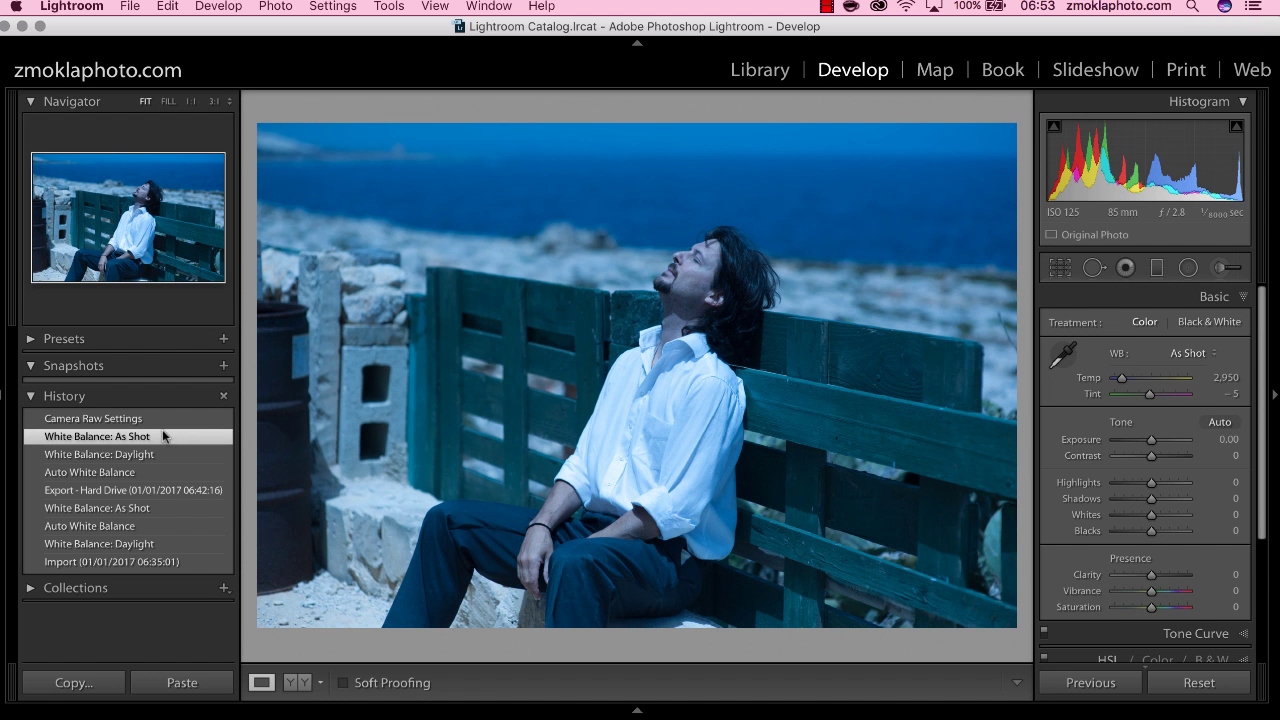
click(166, 422)
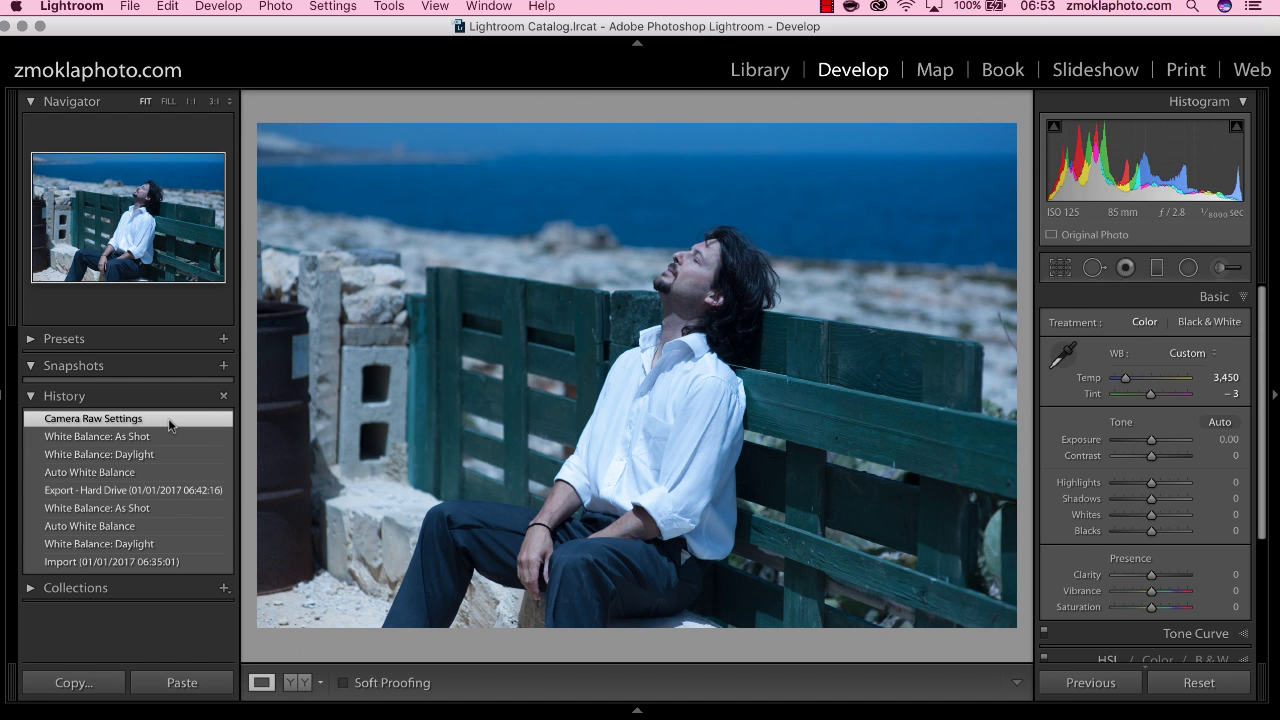
click(168, 434)
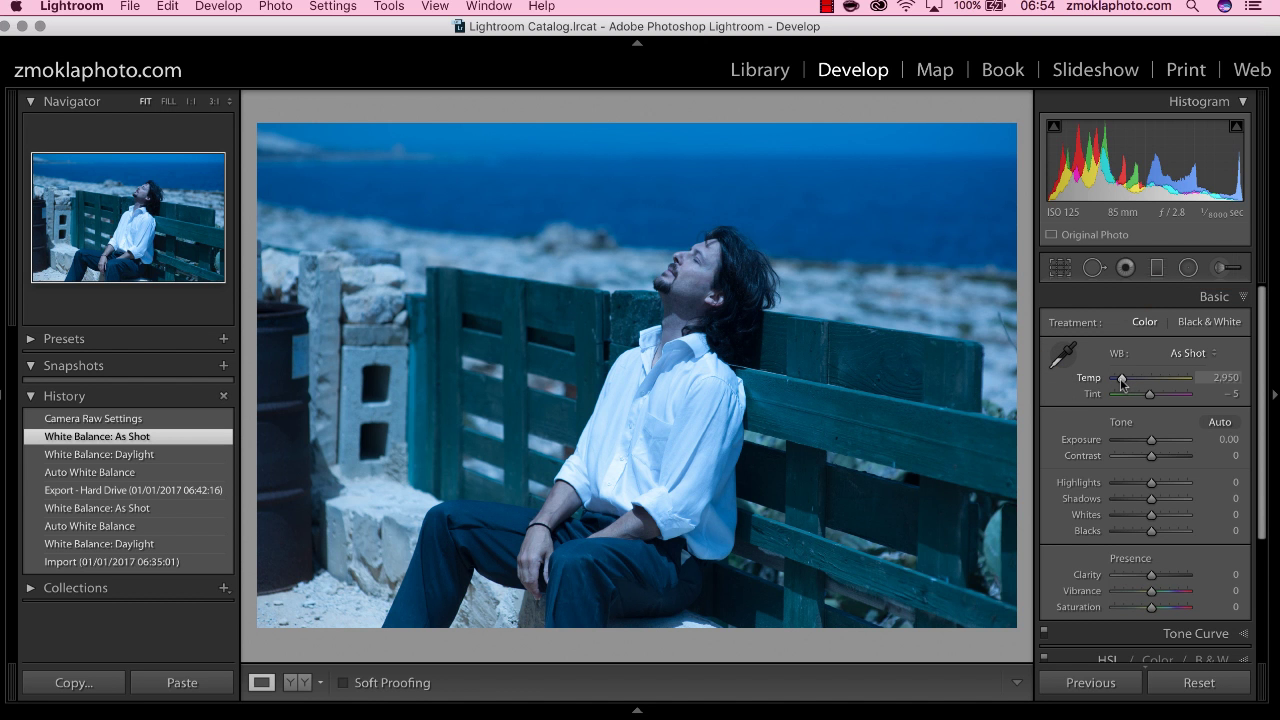
- Raise the Temp slider to about 6,073 to warm away the blue cast
mouse_move(1121, 381)
mouse_down()
mouse_move(1173, 385)
mouse_move(1122, 384)
mouse_up()
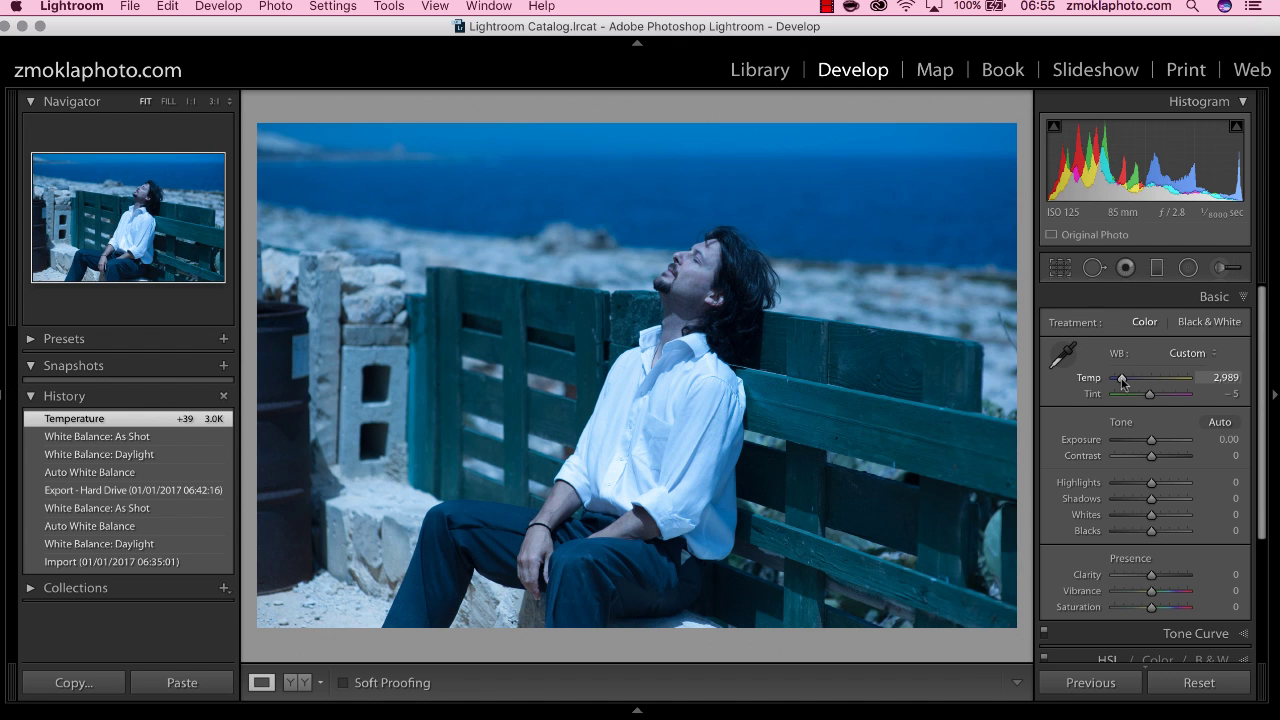
drag(1121, 383, 1144, 390)
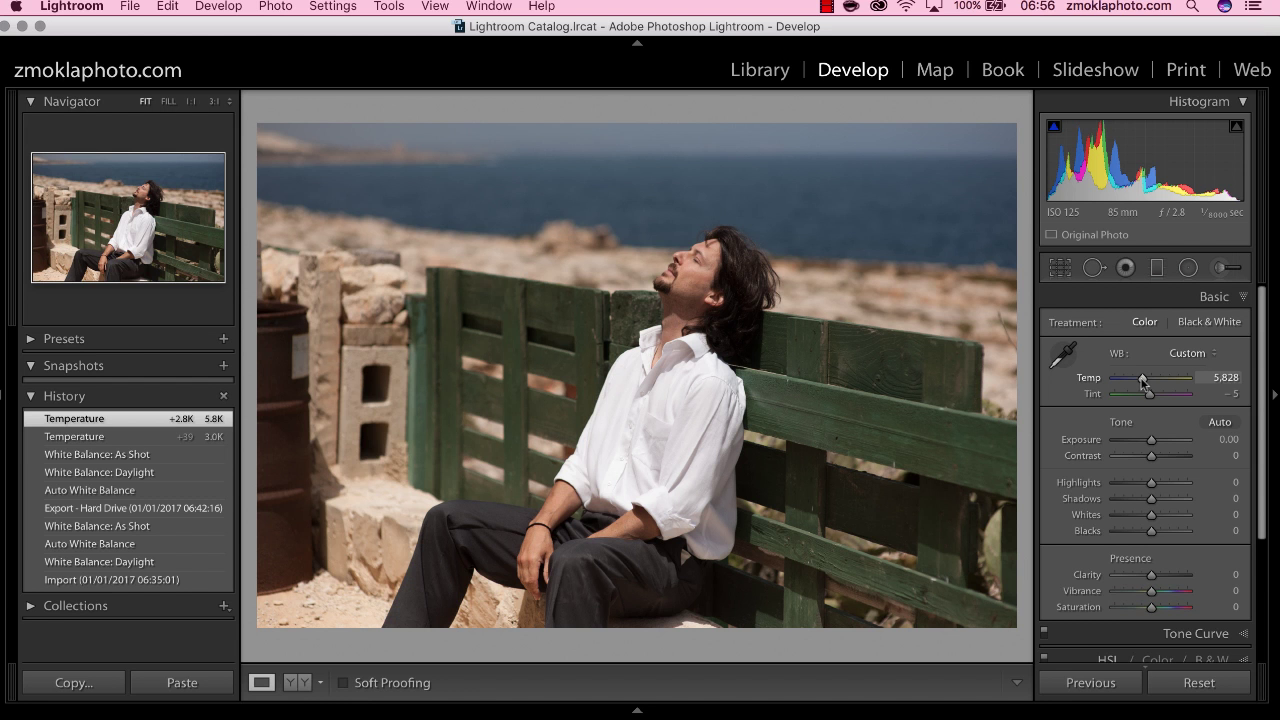
drag(1143, 383, 1144, 381)
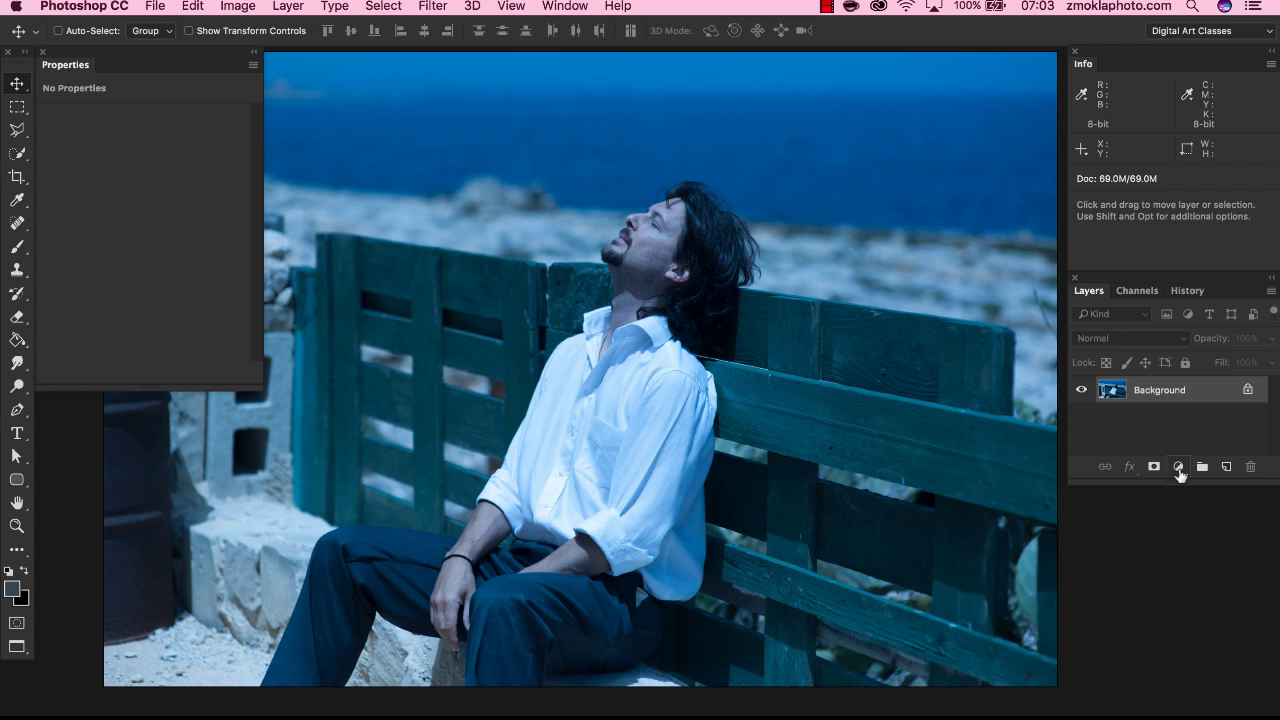
- Add a Curves adjustment layer and target its curve rather than its mask
click(1179, 468)
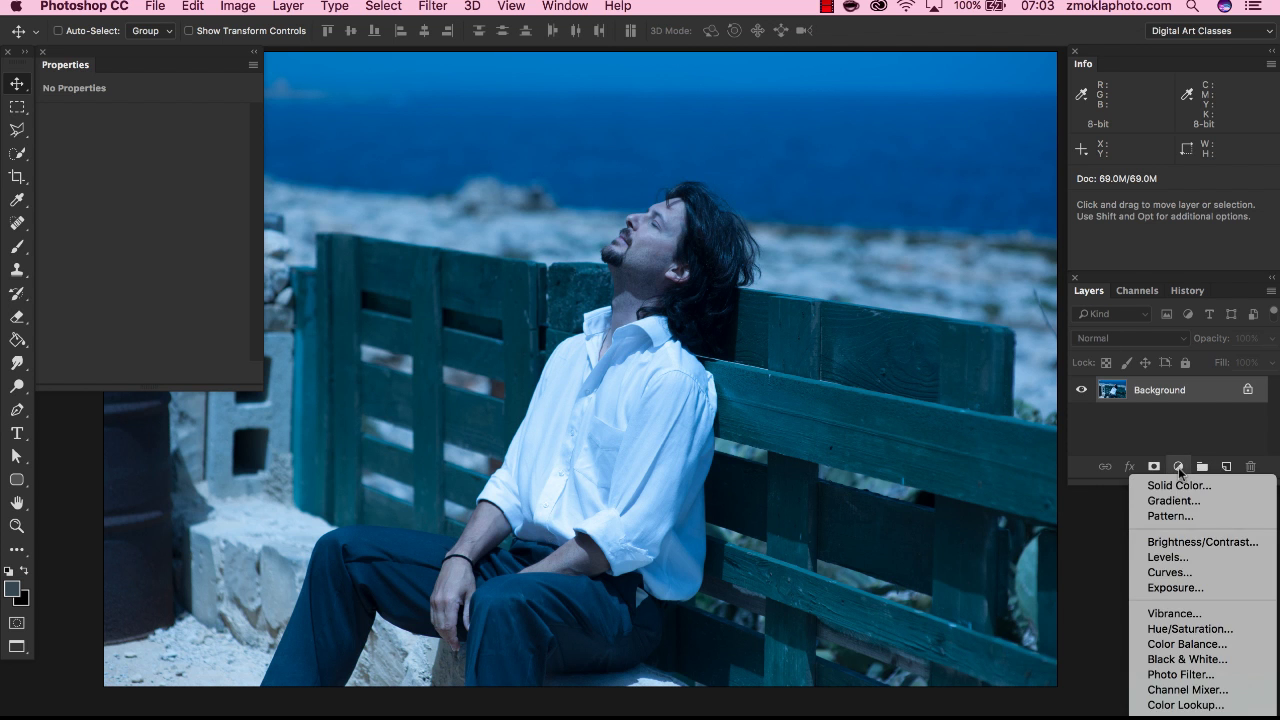
click(1166, 572)
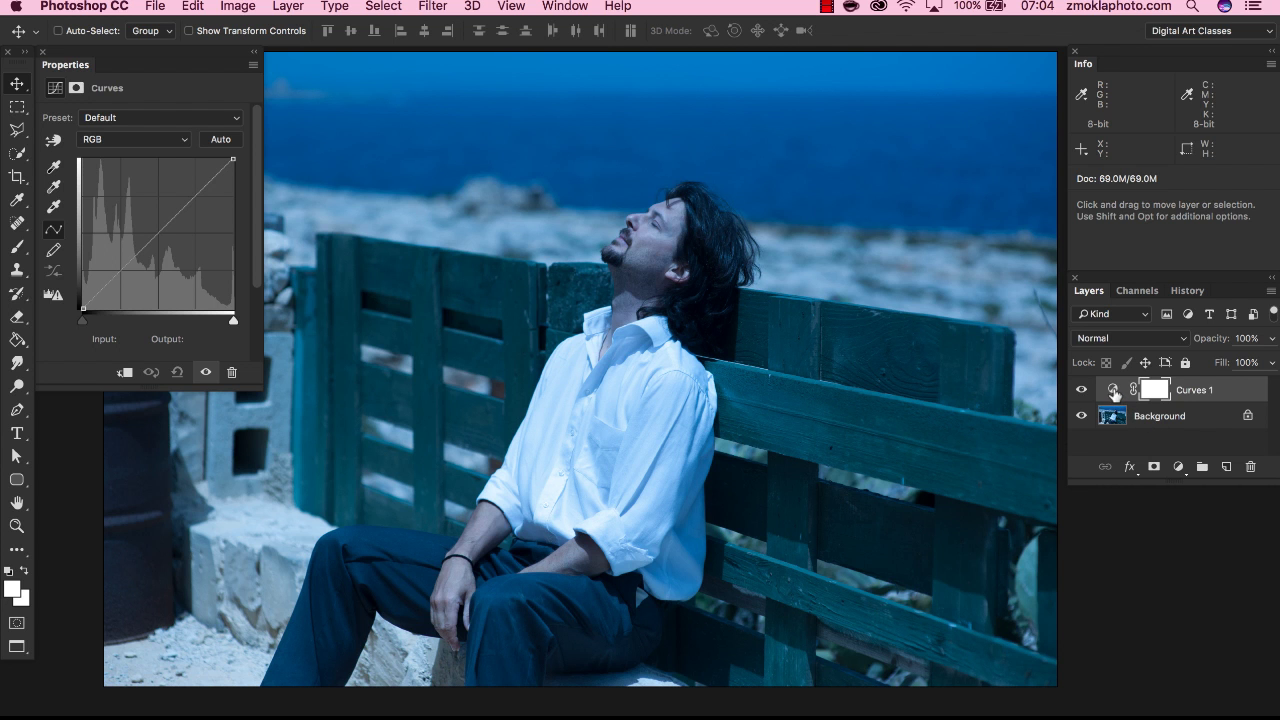
click(1115, 391)
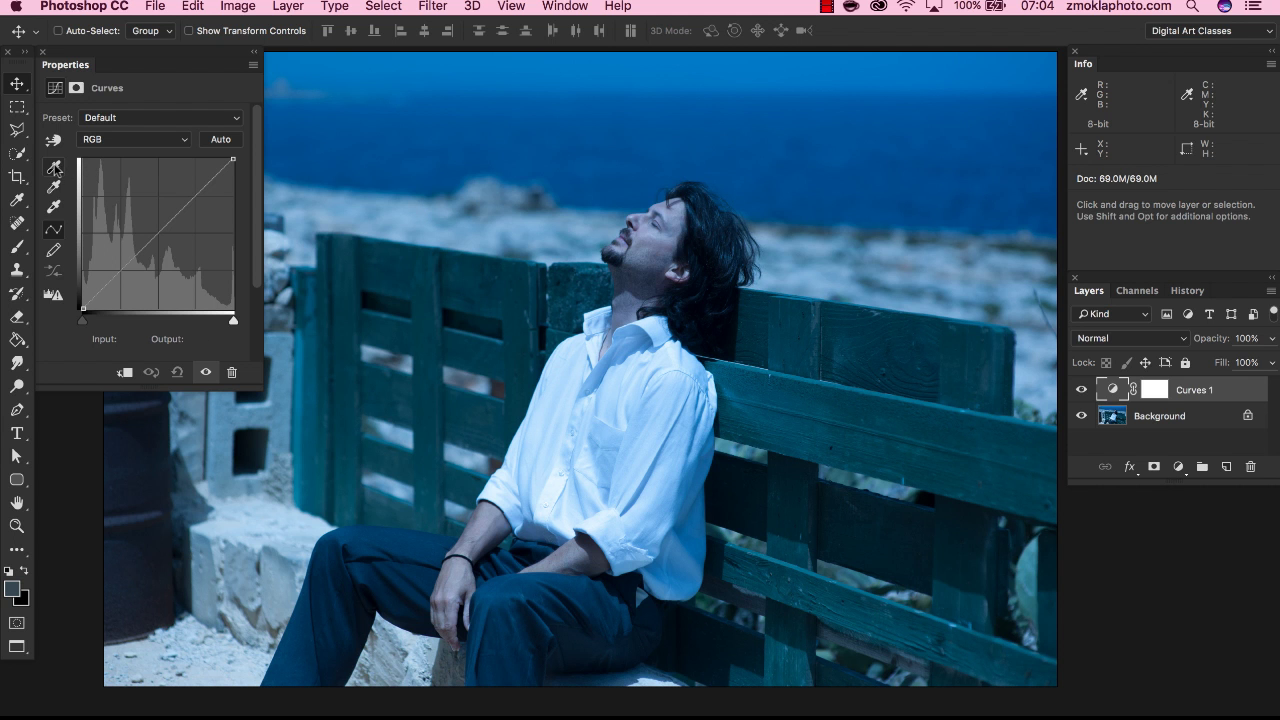
- Set the Curves black point on the dark hair and white point on the white shirt
click(54, 167)
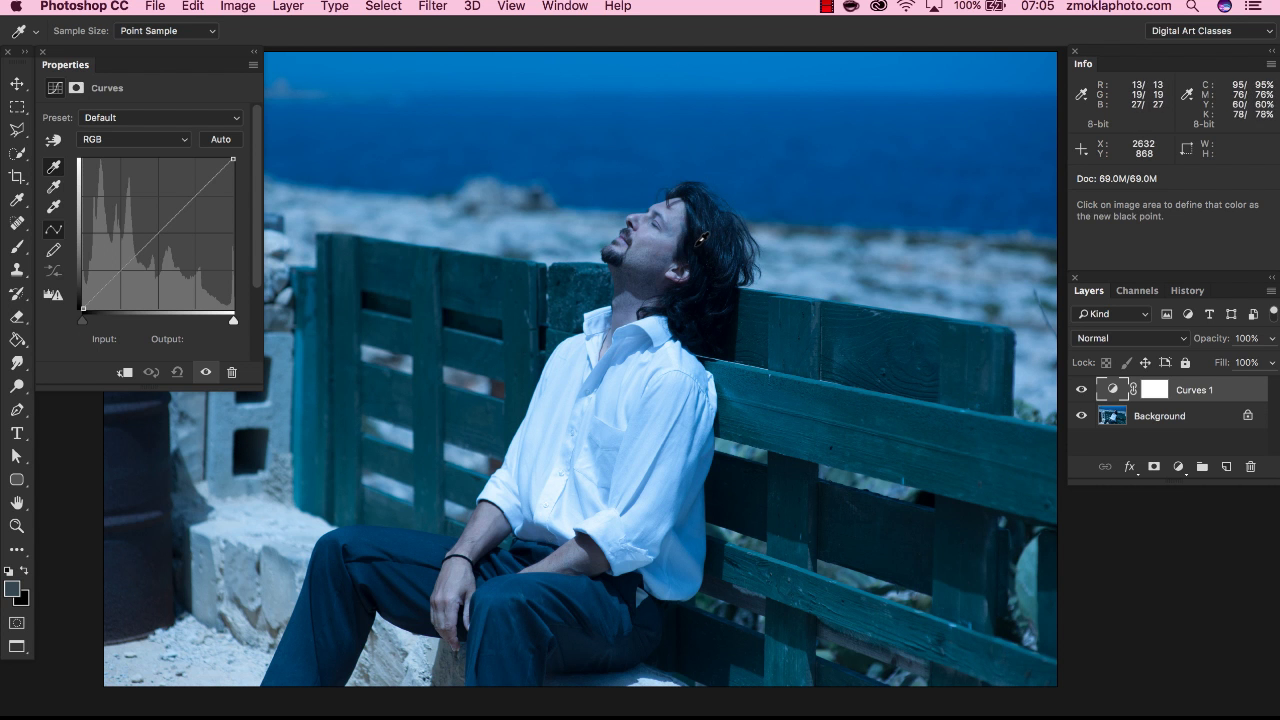
click(700, 234)
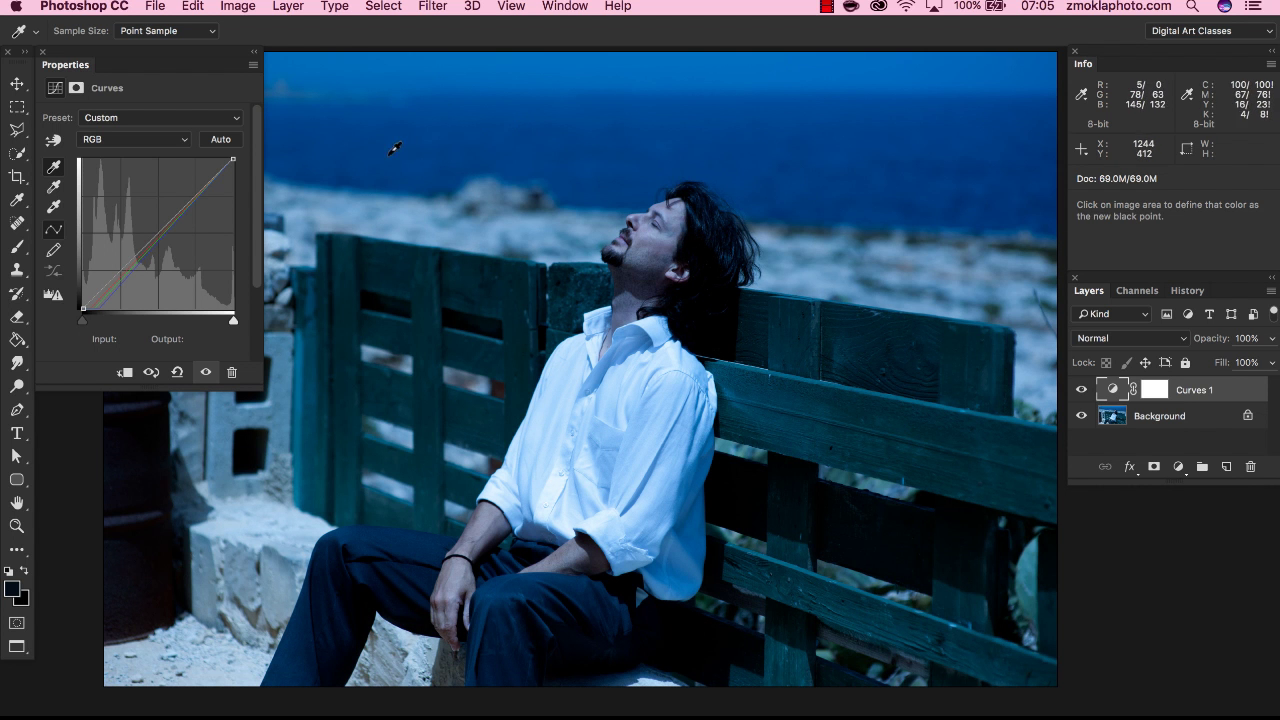
click(55, 208)
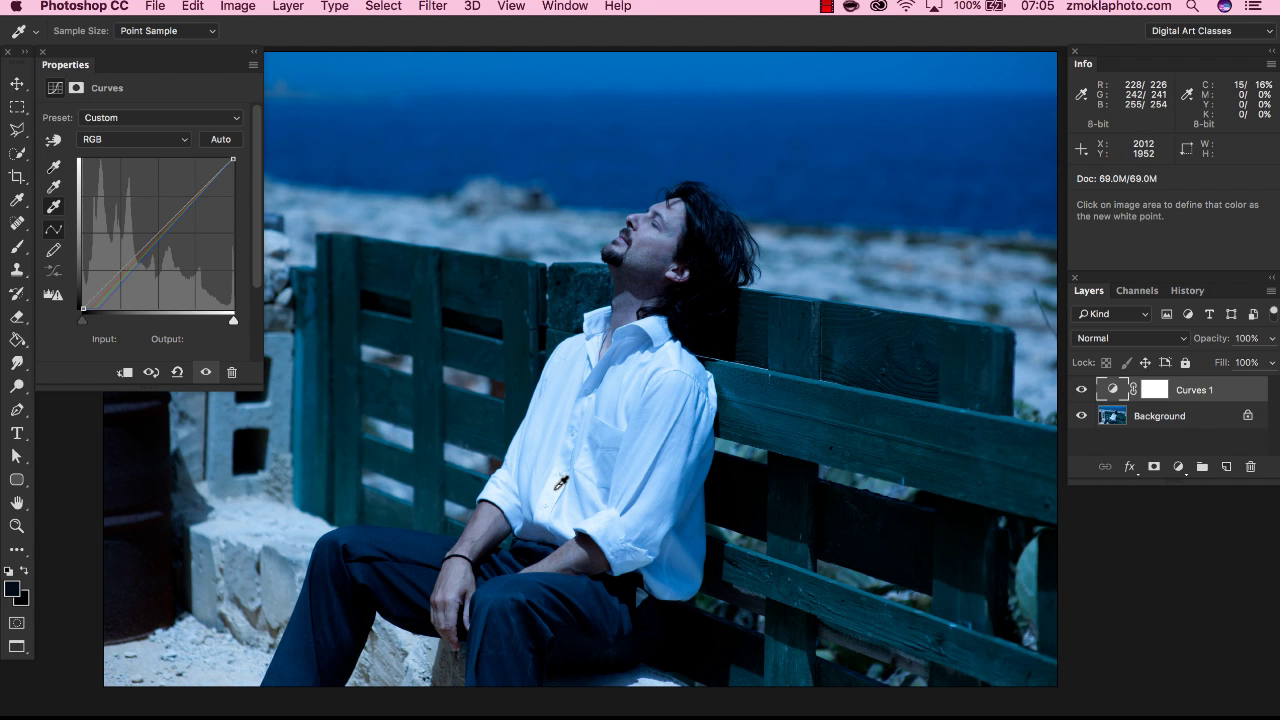
click(555, 486)
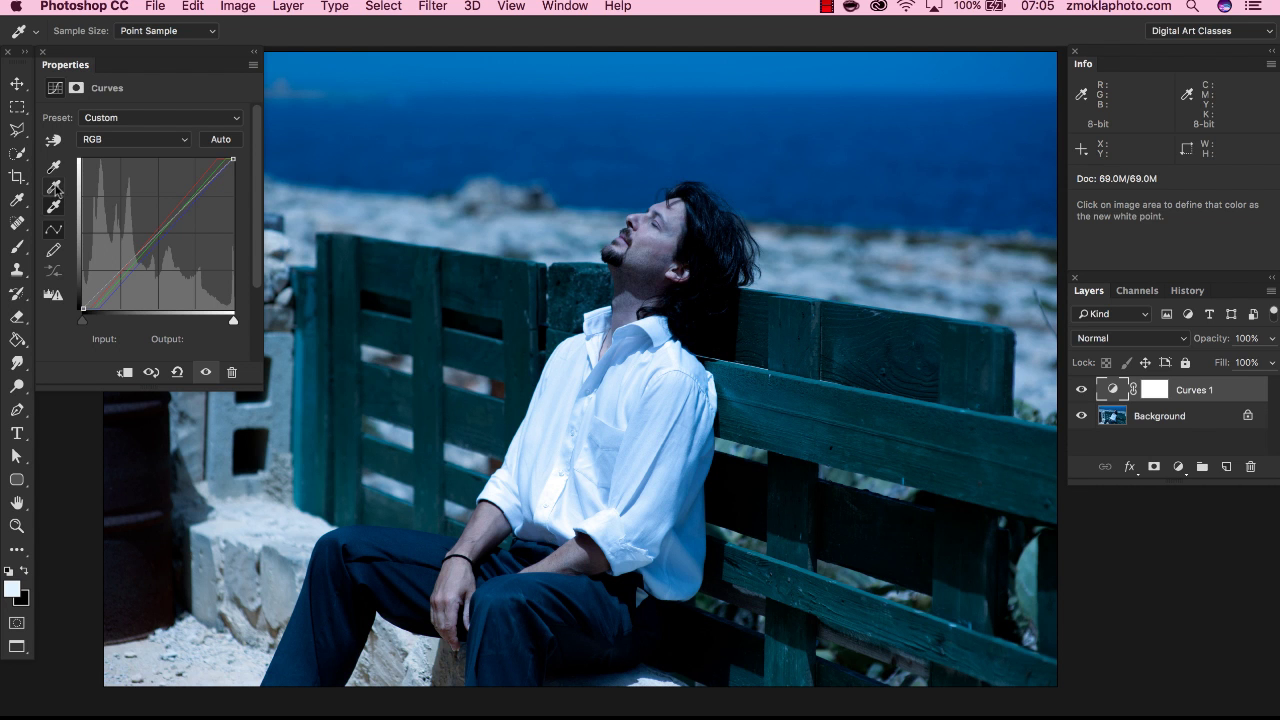
- Set the Curves gray point on the pale stone steps to neutralise the blue cast
click(54, 187)
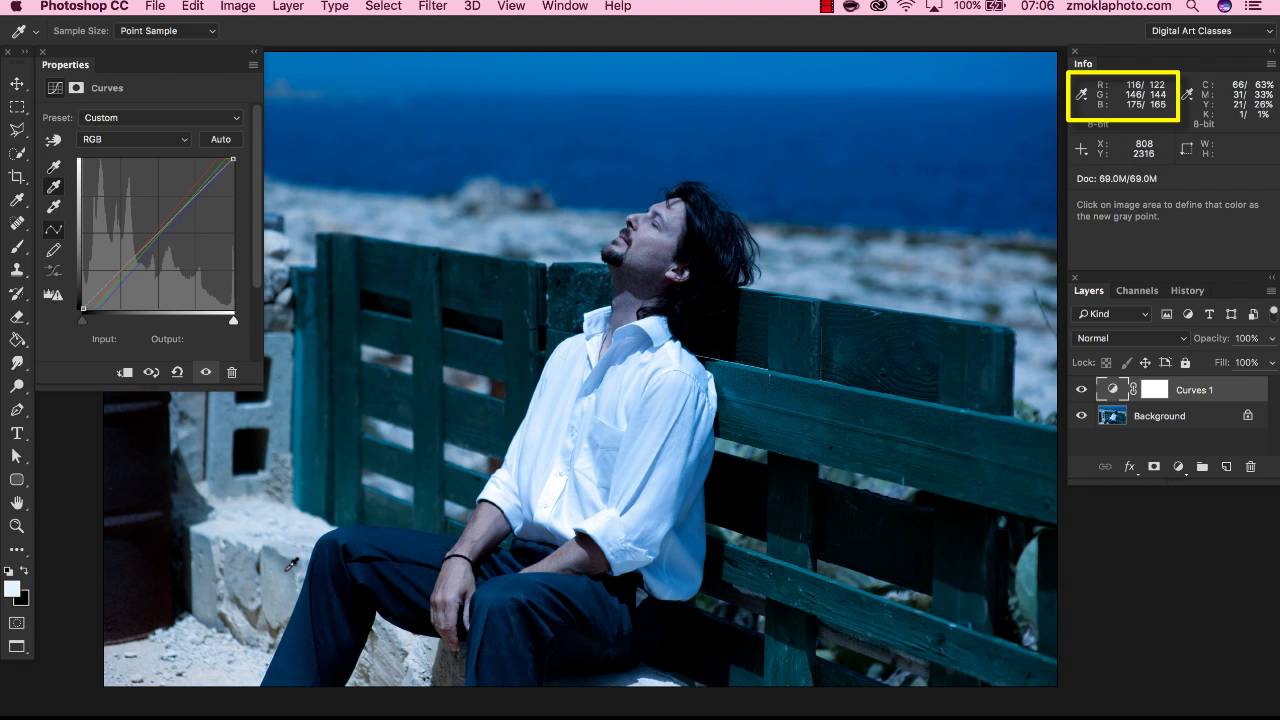
click(291, 564)
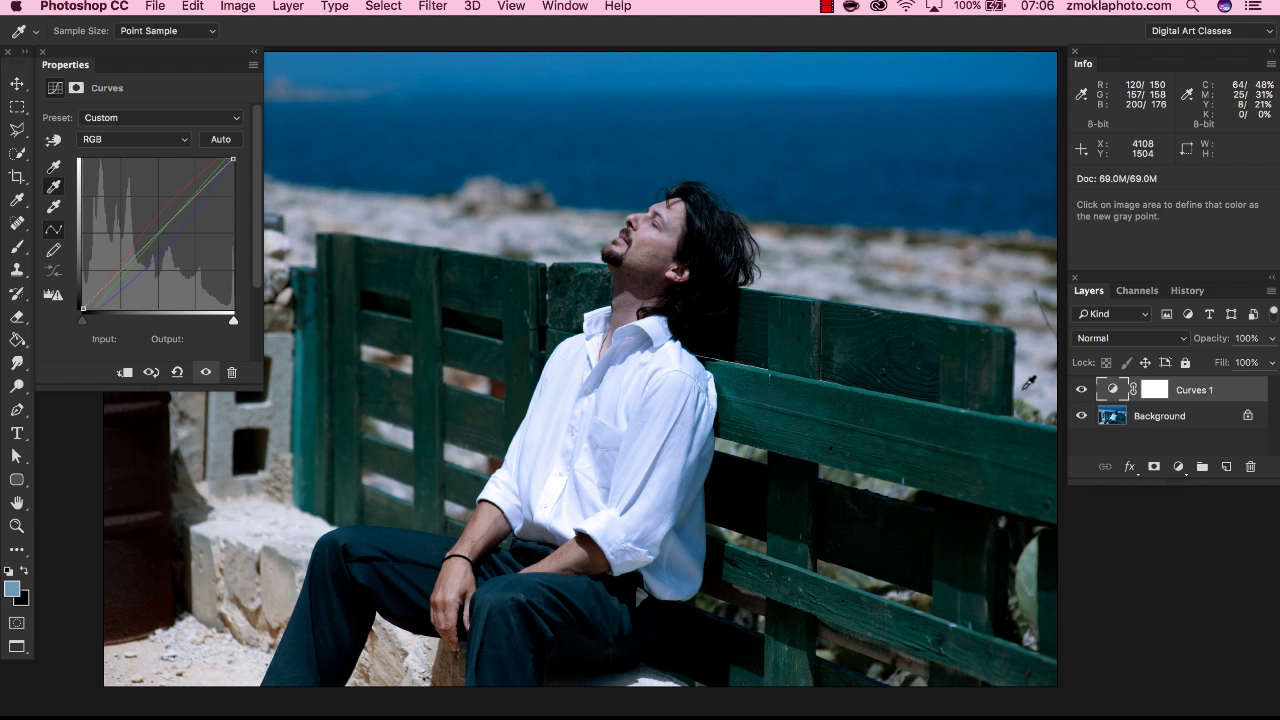
click(1080, 391)
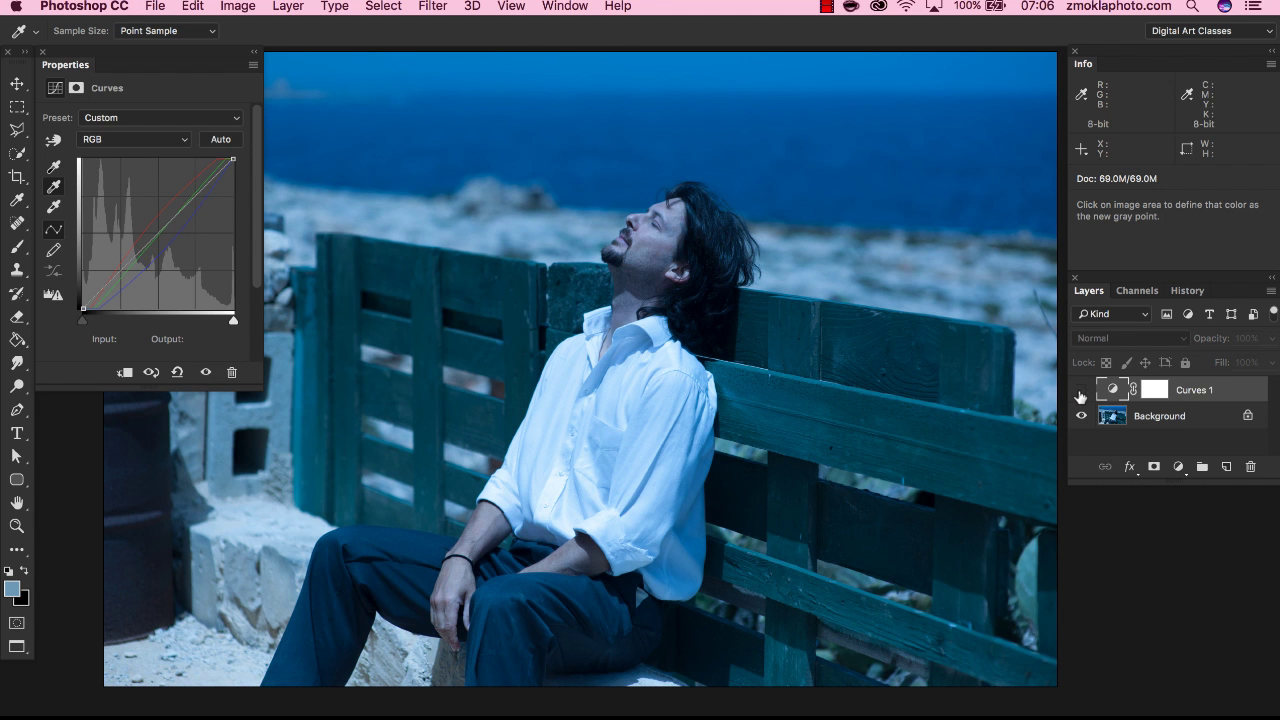
click(1080, 392)
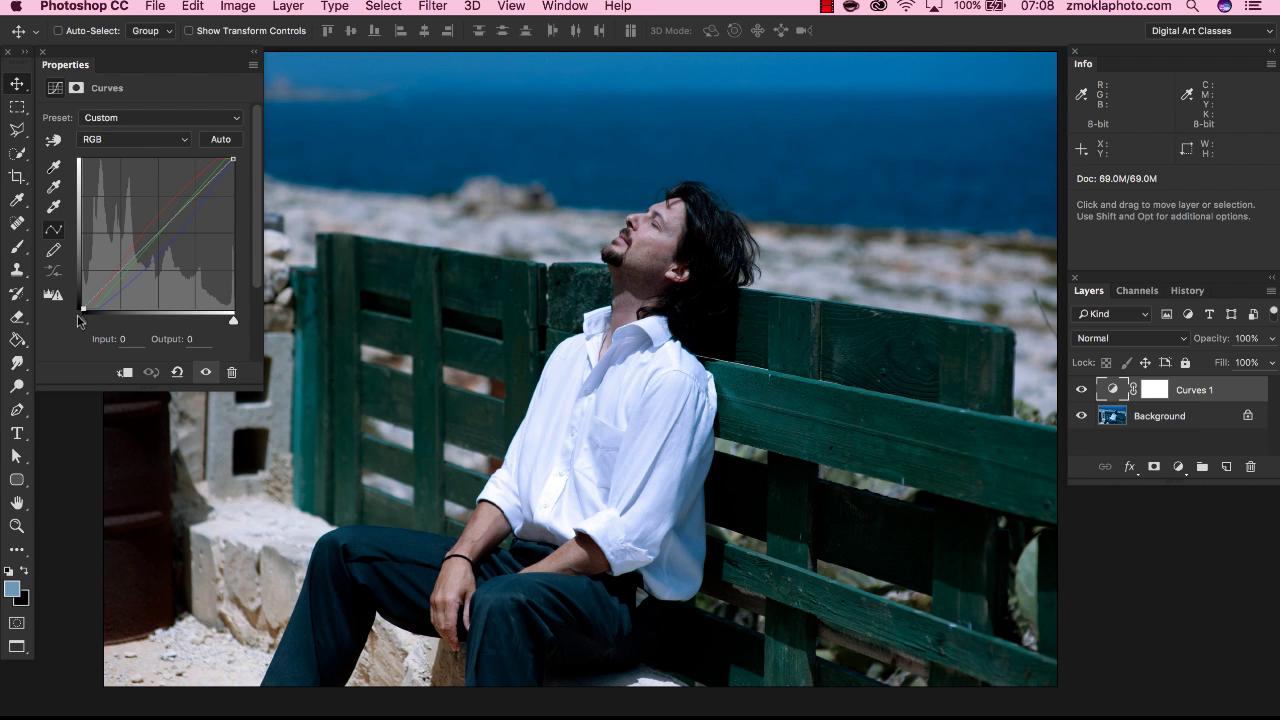
- Lift the curve's black point to Output 6, keeping the RGB channel selected
drag(82, 309, 80, 305)
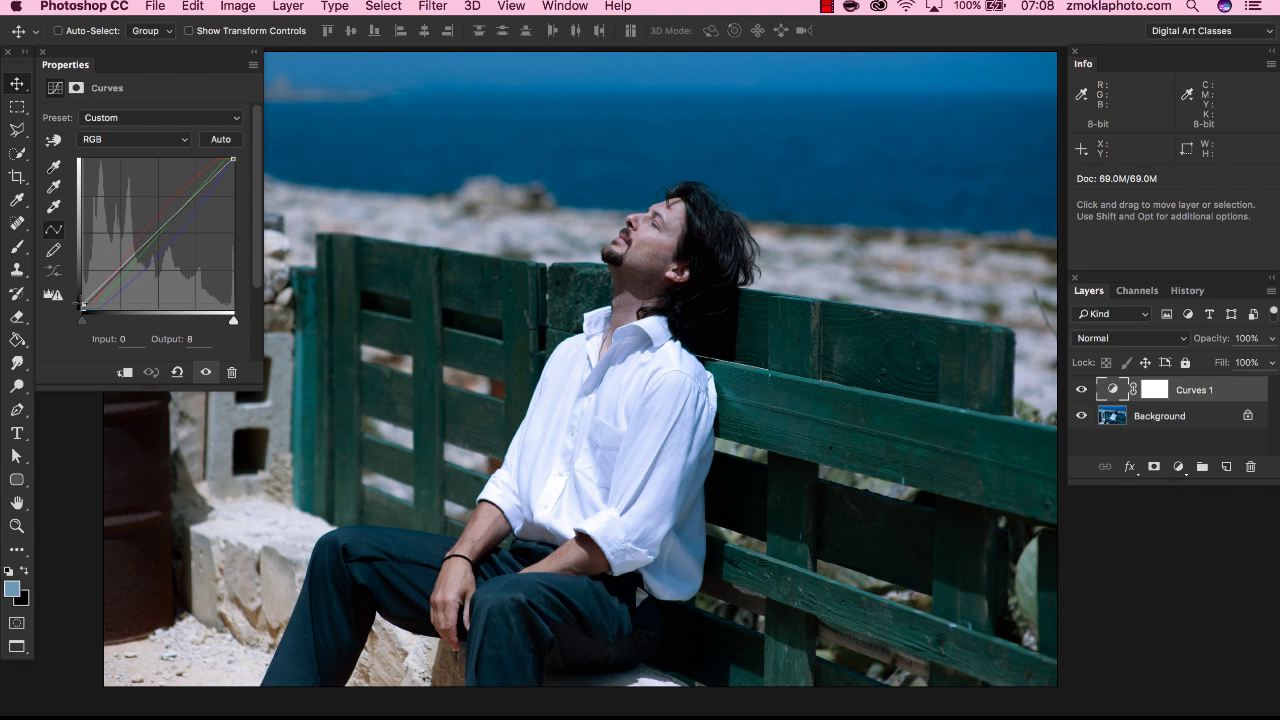
drag(81, 305, 81, 307)
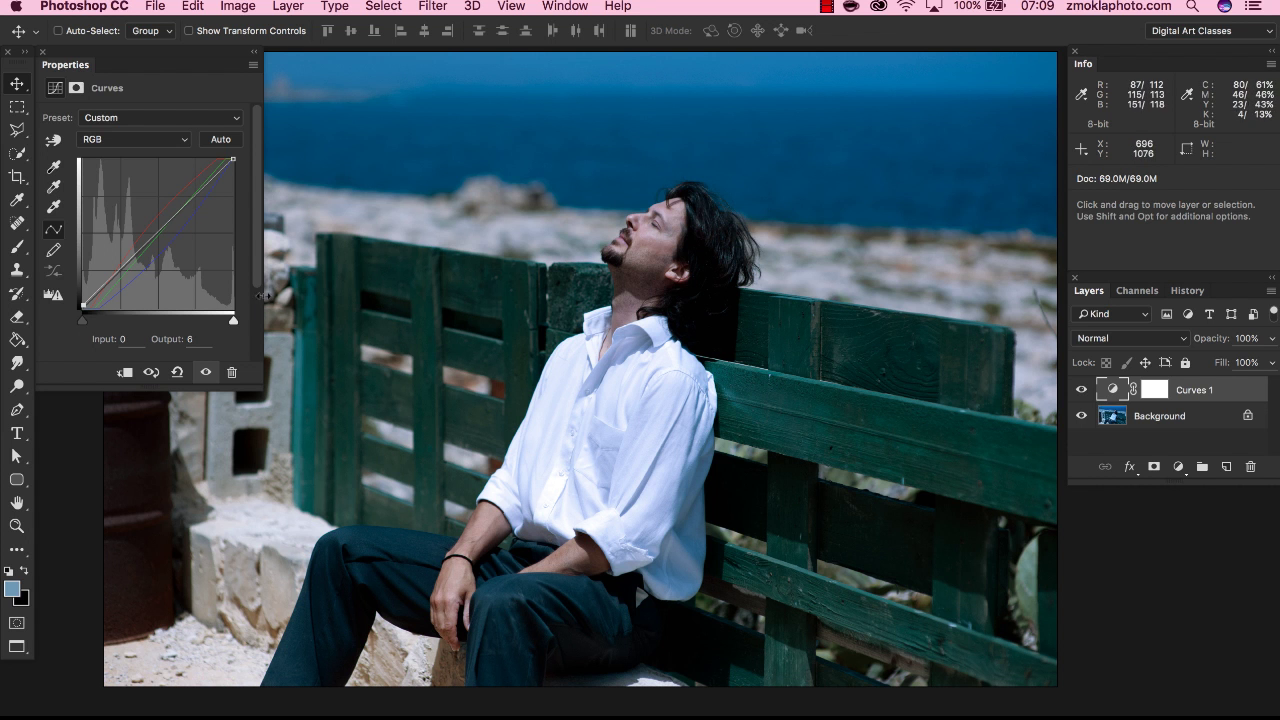
click(161, 146)
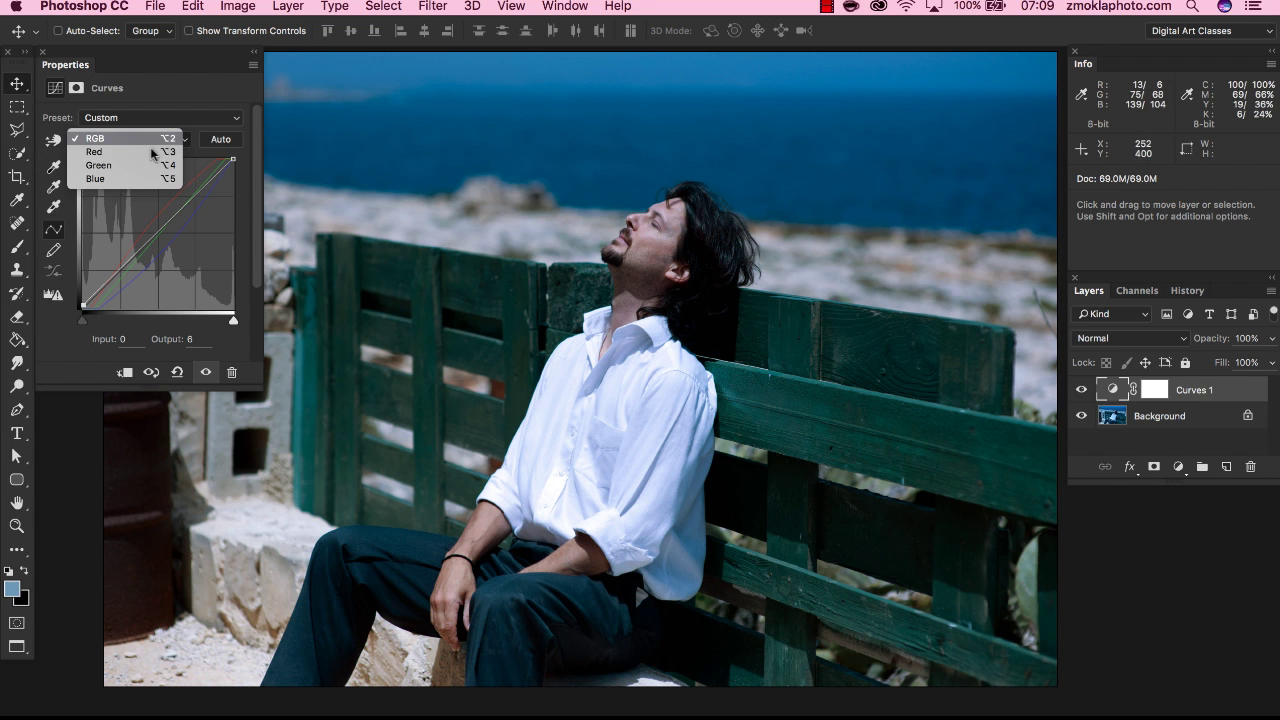
click(243, 96)
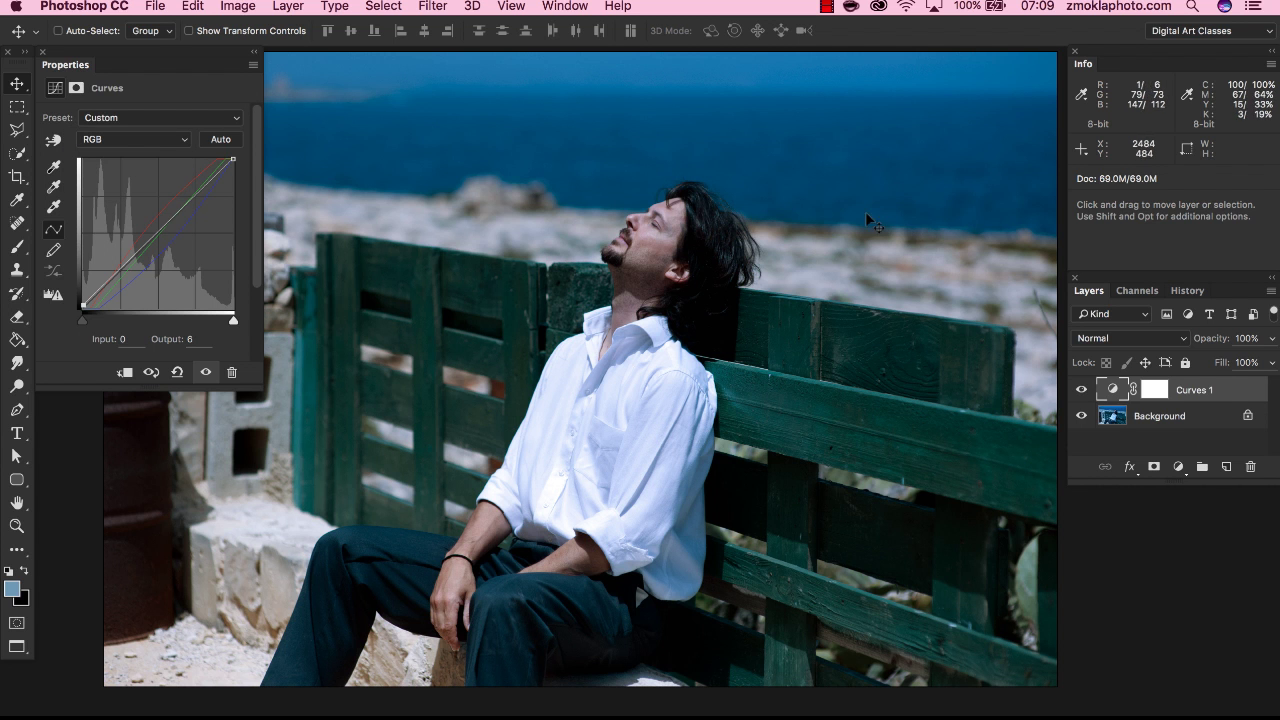